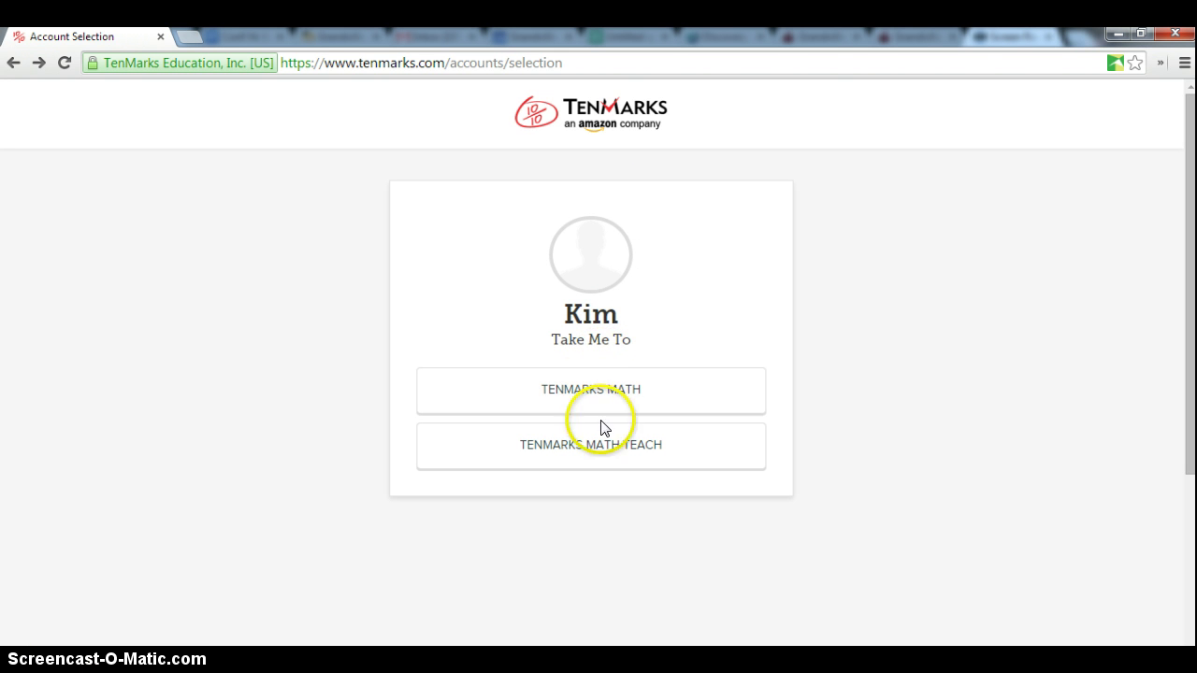
Step: Open the Demo Class TenMarks Math dashboard, review Grade 5 coverage, and expand My Account
click(622, 405)
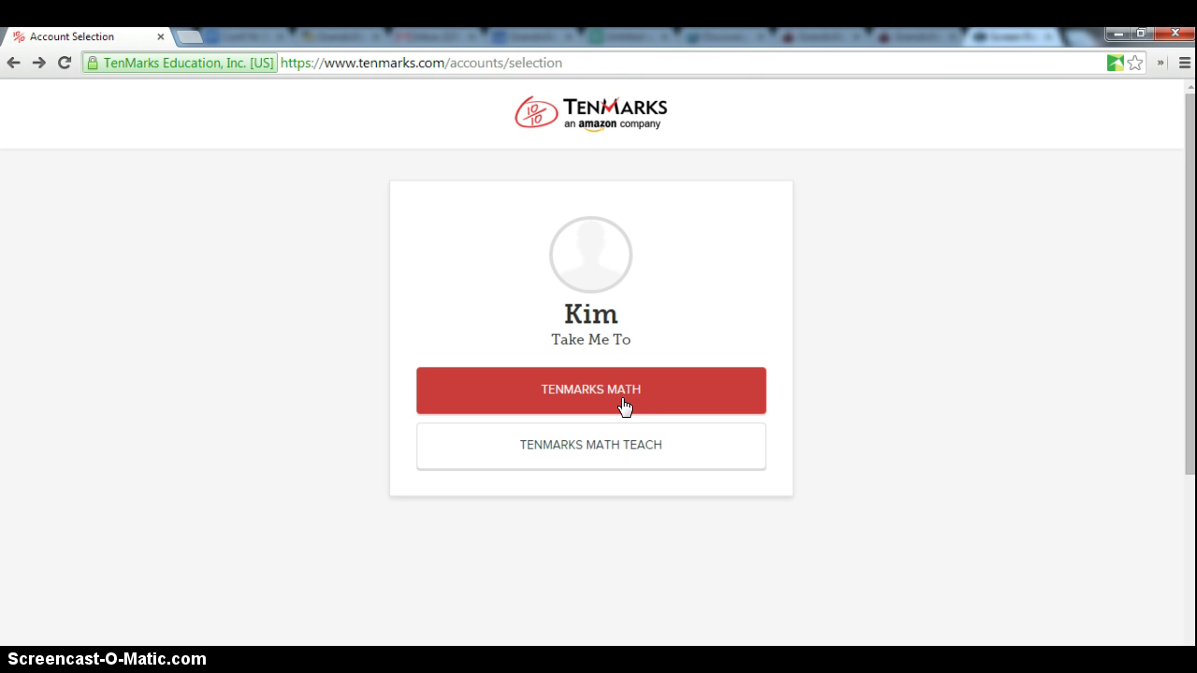
click(624, 405)
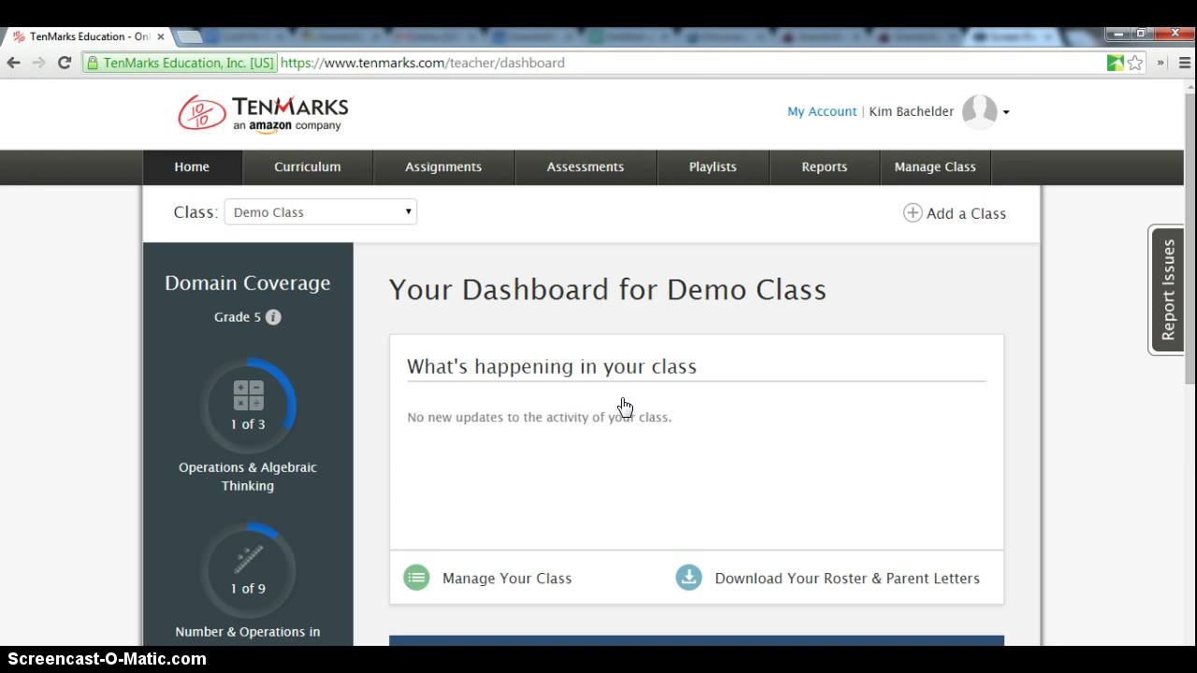
scroll(624, 406, down, 2)
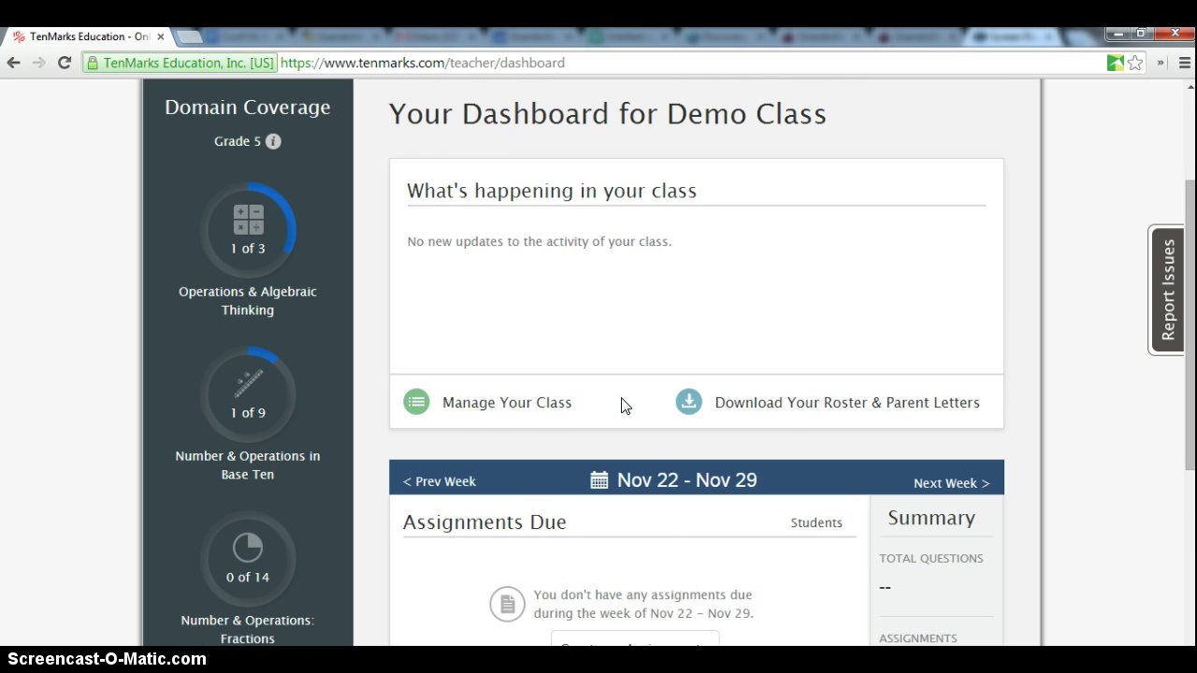
scroll(623, 406, down, 2)
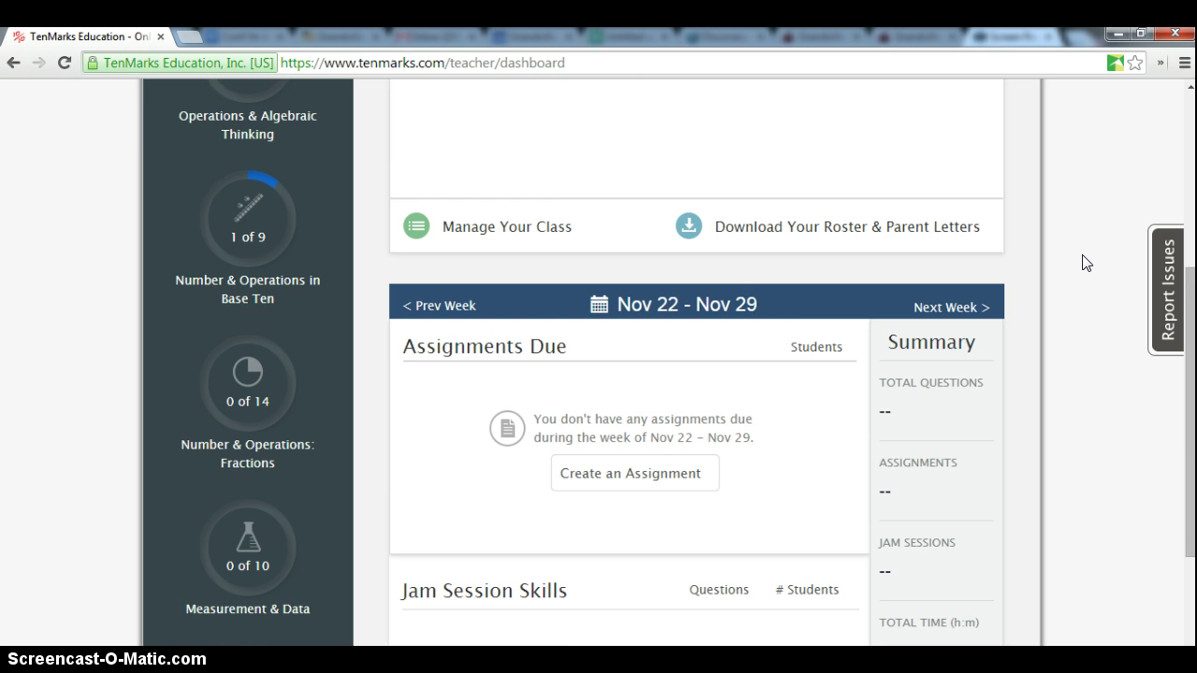
scroll(1084, 263, up, 4)
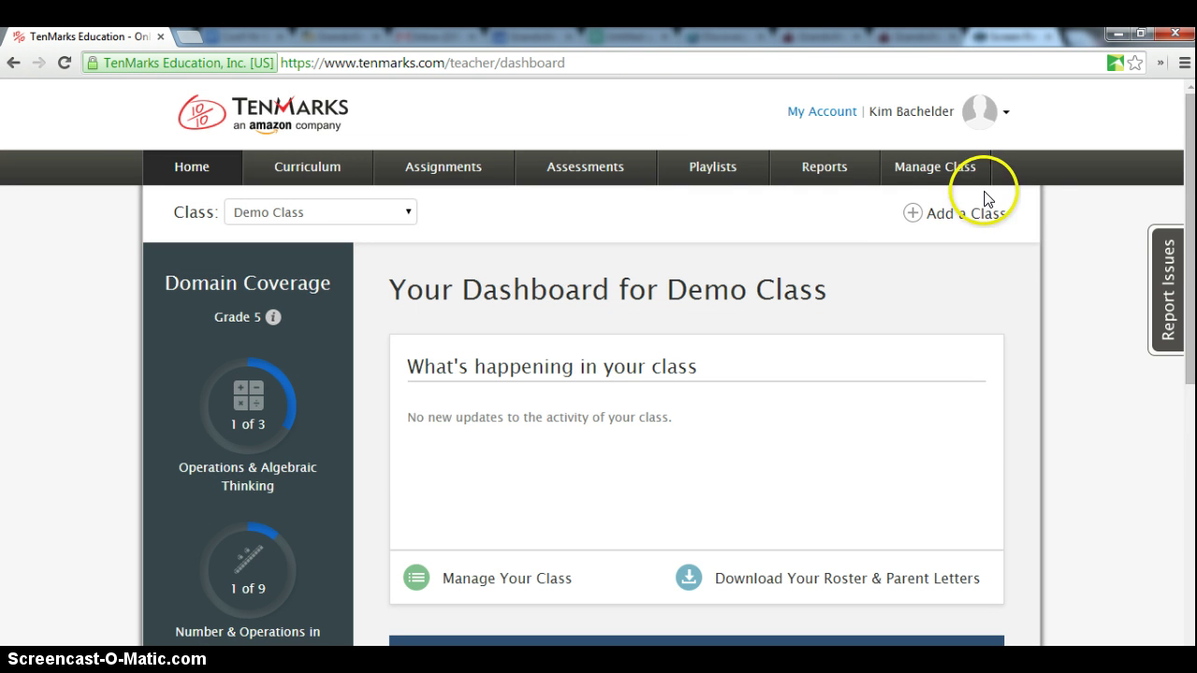
click(823, 113)
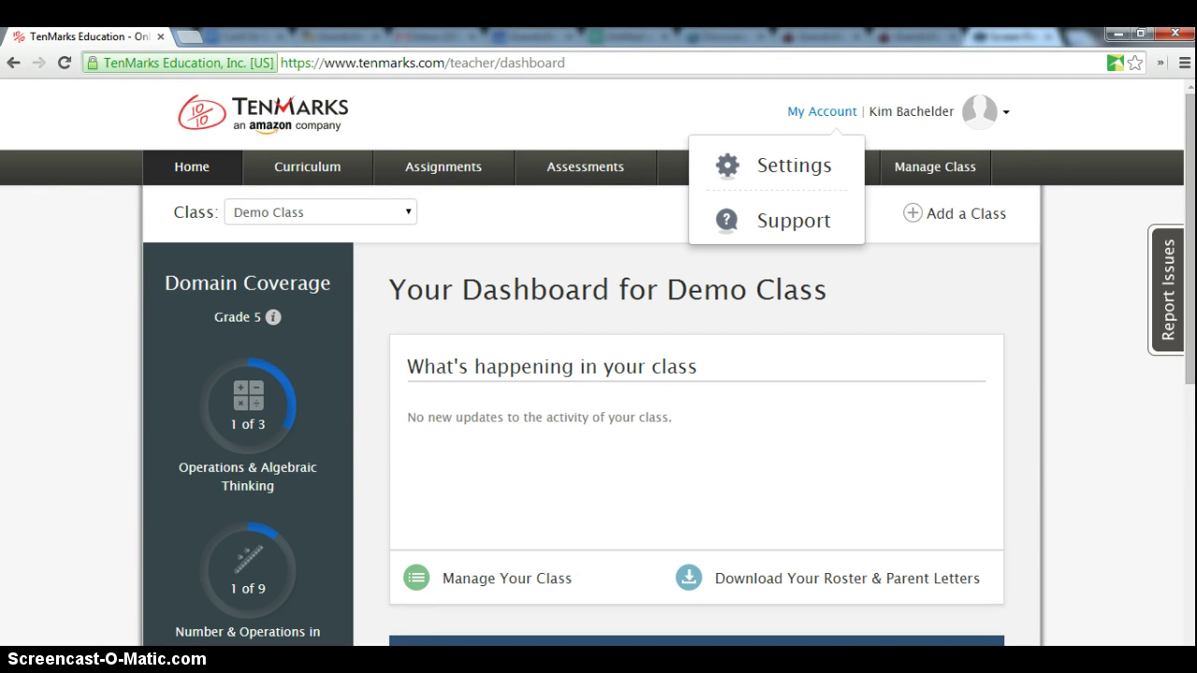
Step: Return to Account Selection and enter TenMarks Math Teach at the Grade 3 Curriculum
click(13, 63)
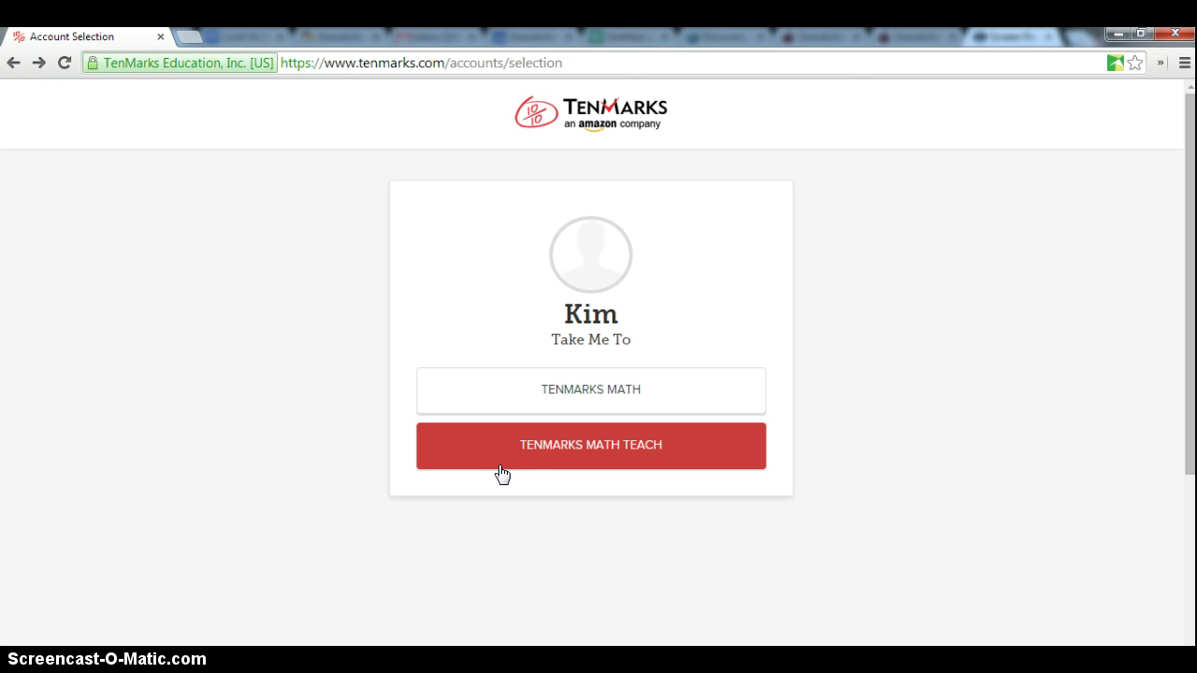
click(502, 459)
click(504, 460)
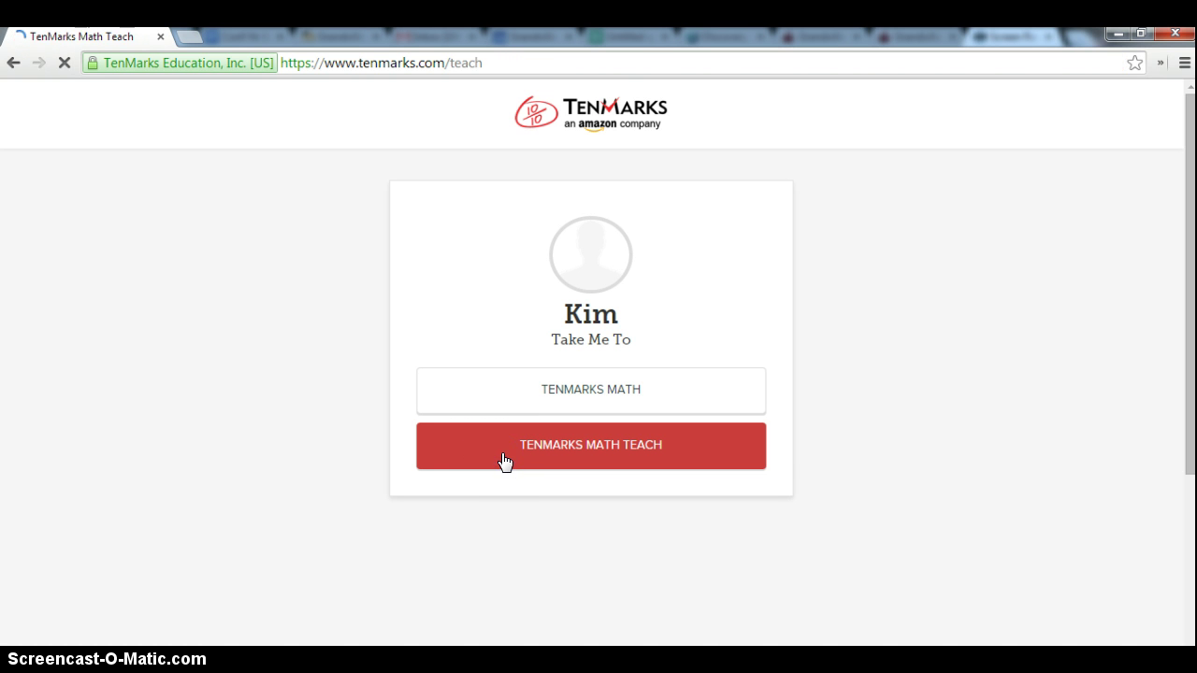
mouse_move(399, 665)
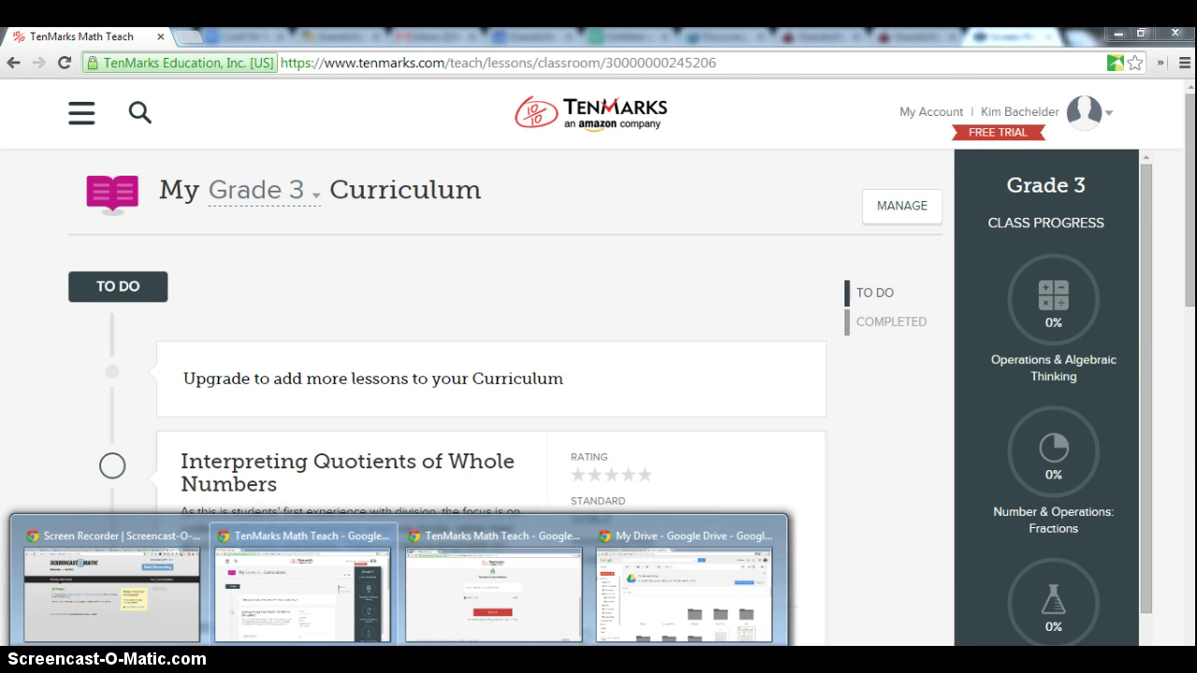
click(449, 606)
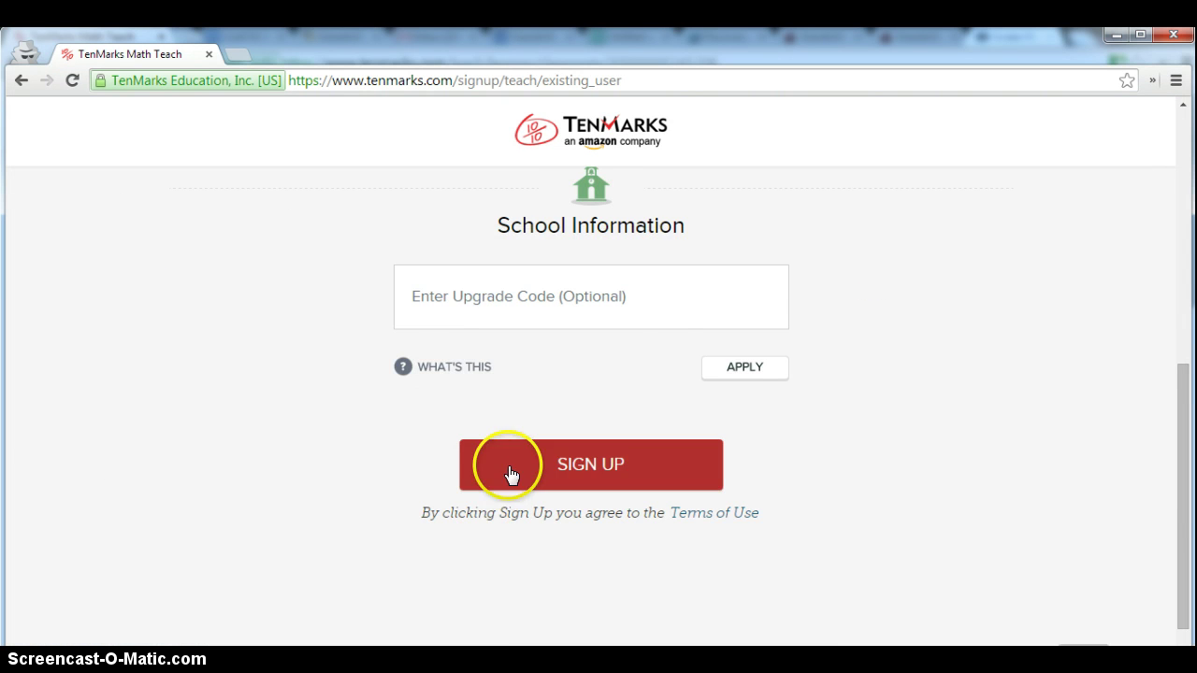
scroll(813, 412, up, 4)
click(850, 460)
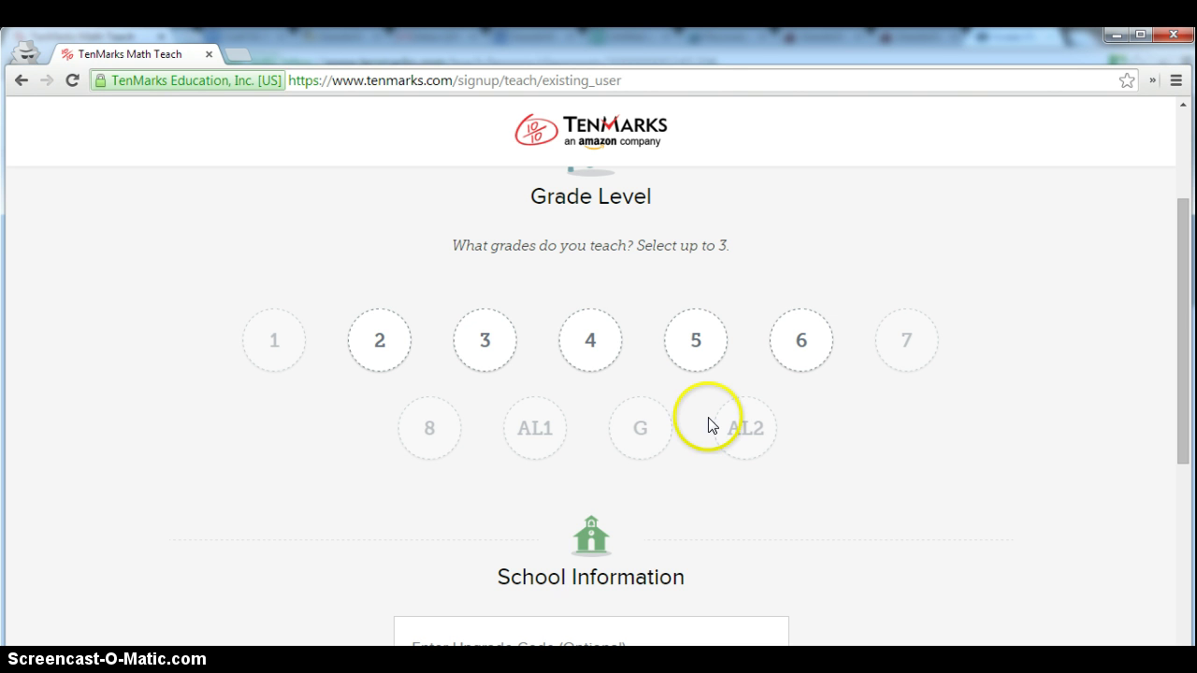
scroll(921, 556, down, 1)
scroll(922, 549, down, 2)
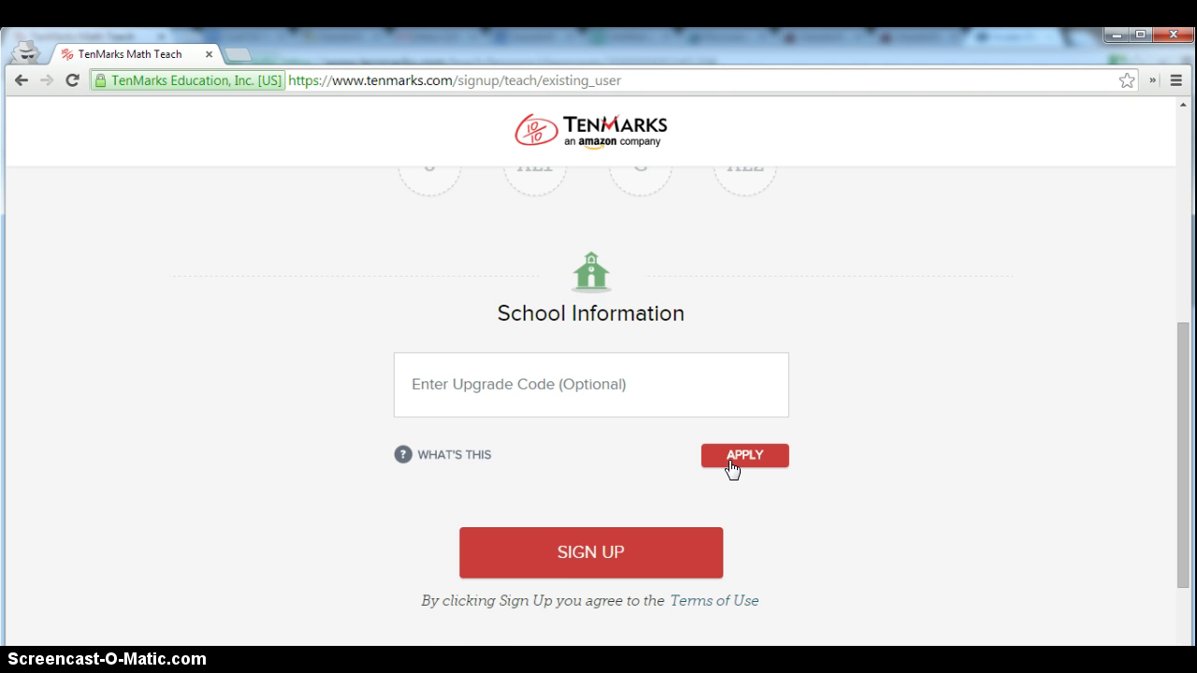
scroll(732, 467, up, 3)
click(692, 344)
scroll(673, 392, down, 4)
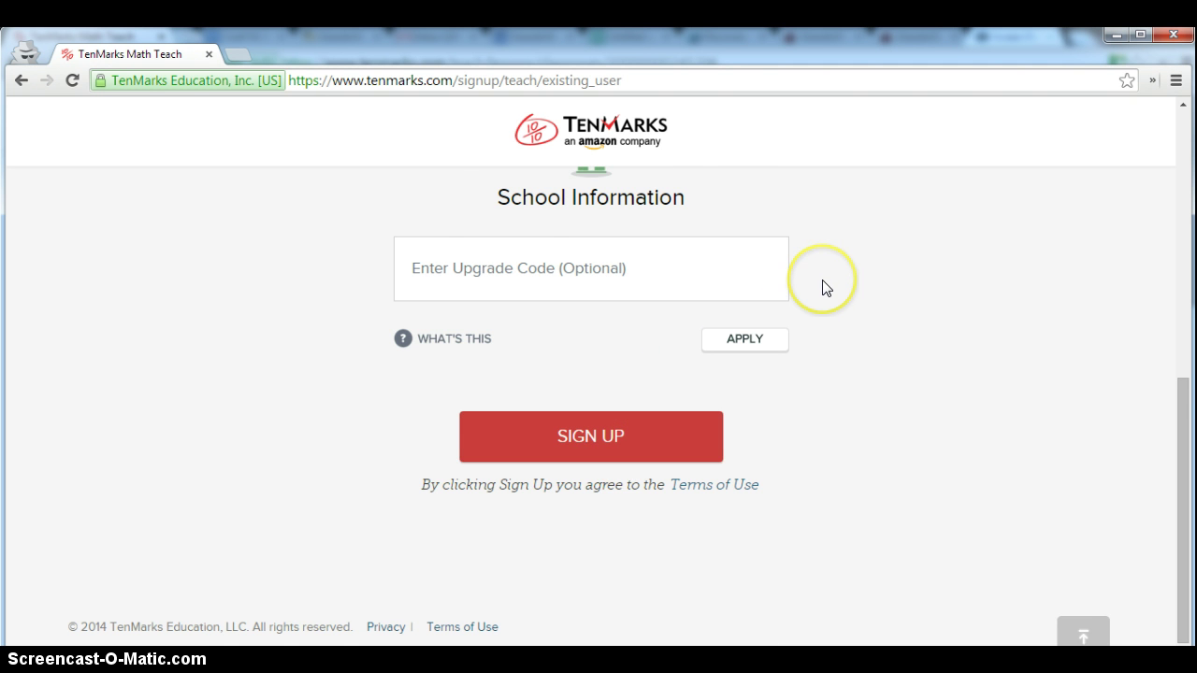
scroll(1088, 49, up, 2)
double_click(1115, 42)
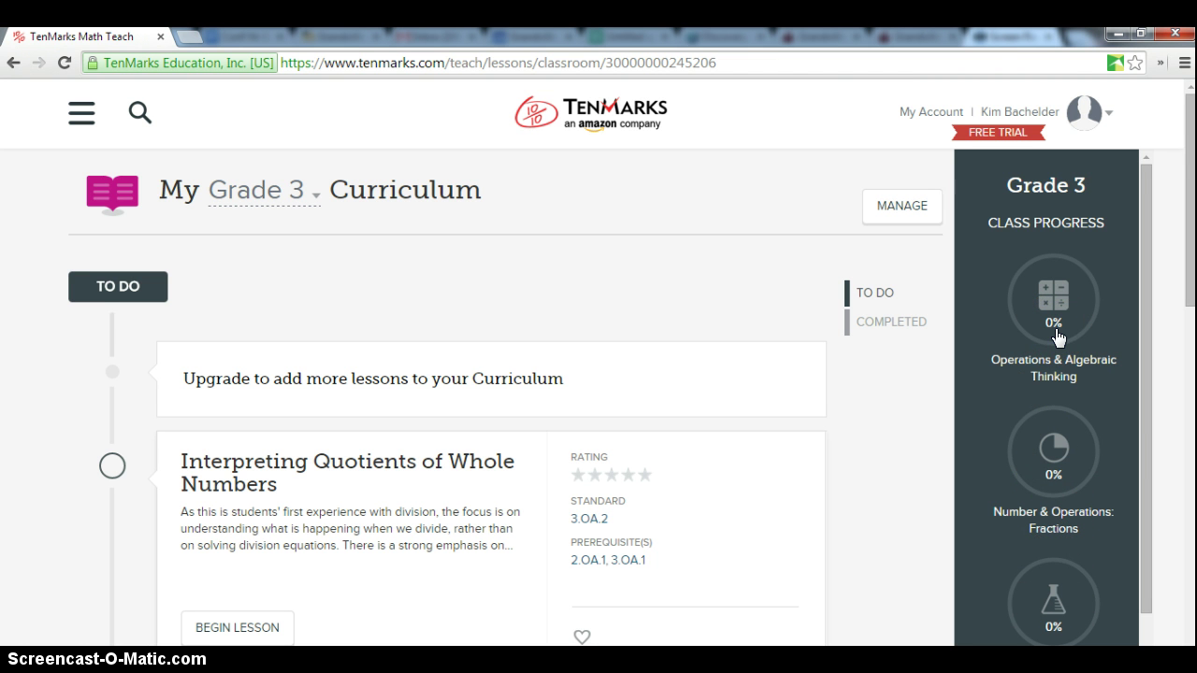
Step: Preview the MANAGE Mark All options, then show the navigation menu with My Curriculum
click(928, 206)
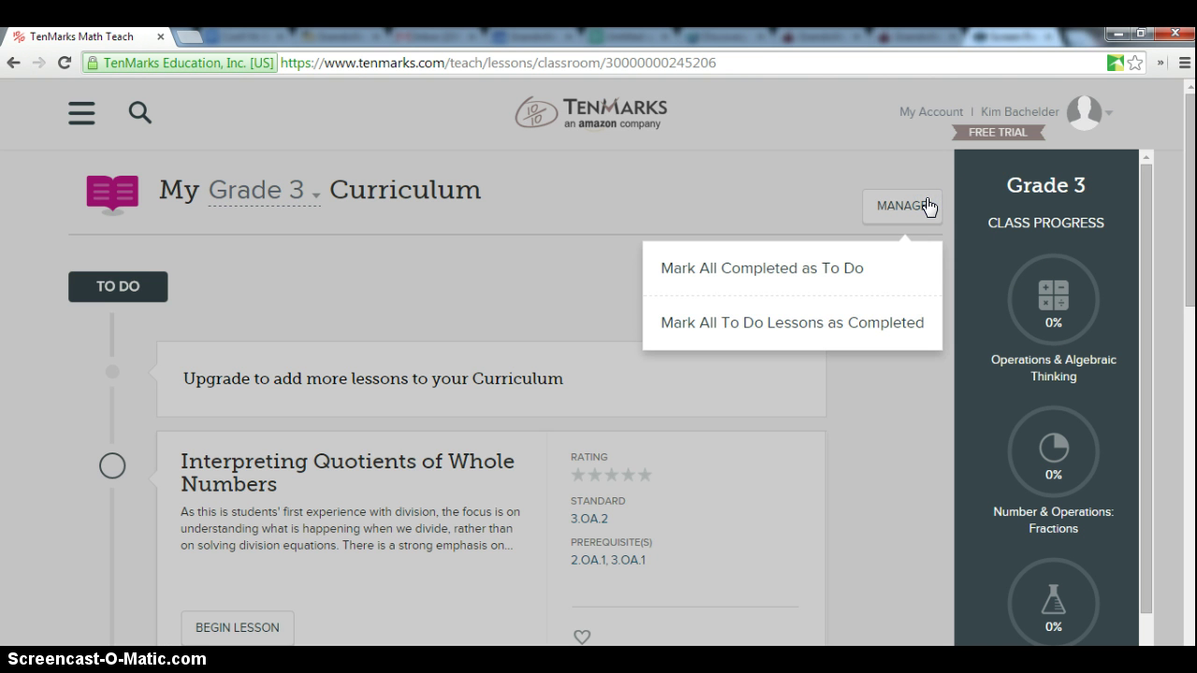
click(929, 207)
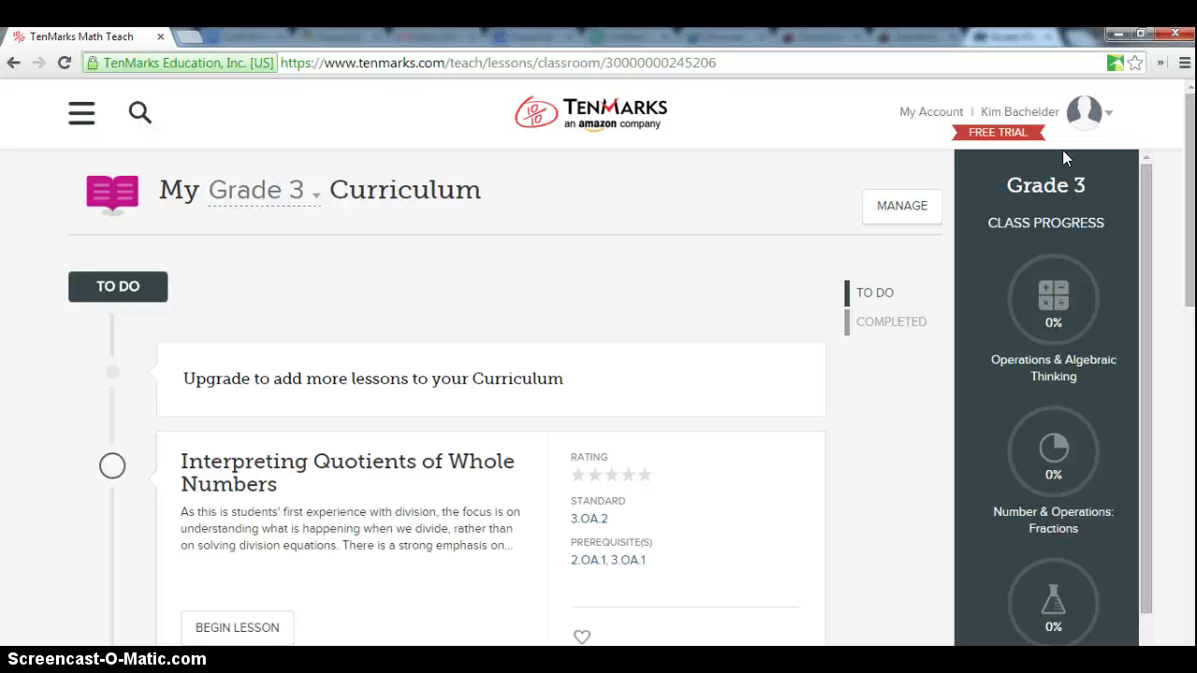
click(84, 115)
click(84, 116)
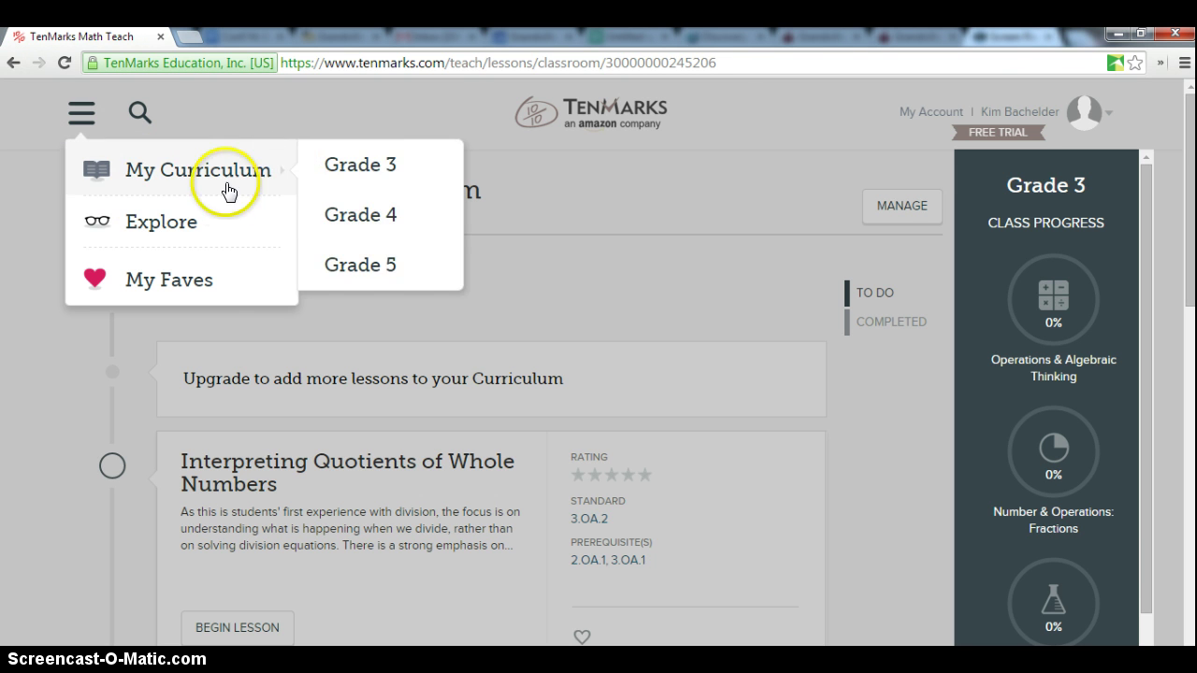
Step: Go to Explore's 2nd-grade Operations lessons and expand the Lessons/Videos/Amplifiers dropdown
click(194, 224)
click(178, 280)
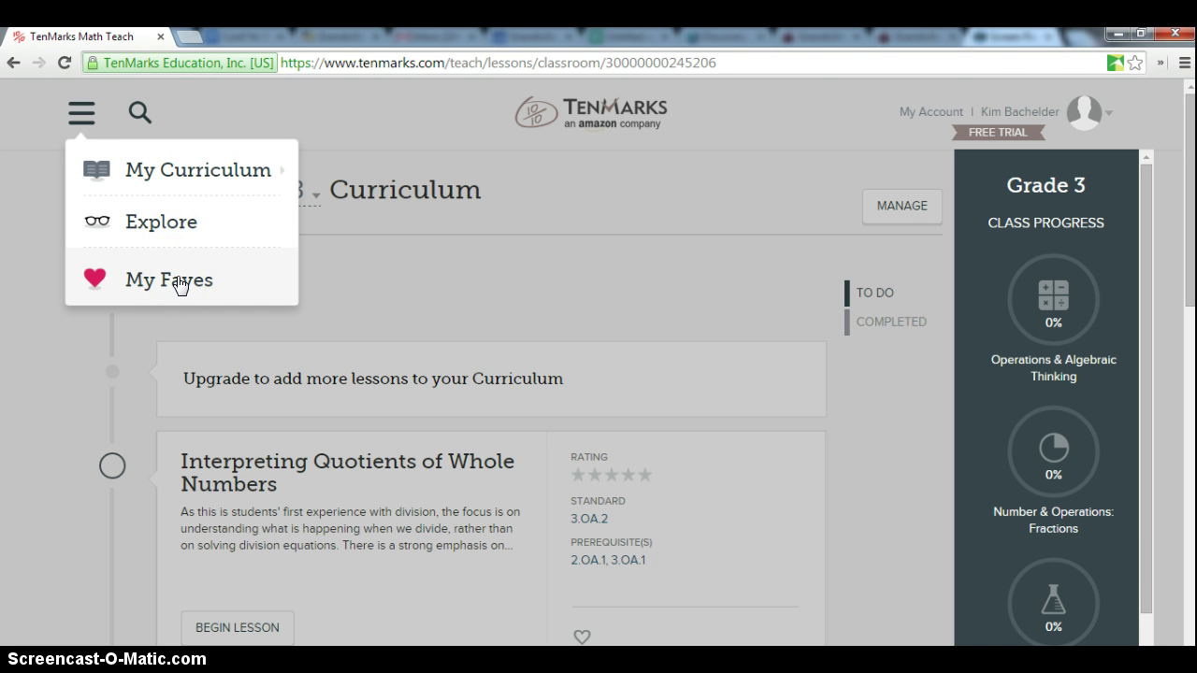
click(192, 219)
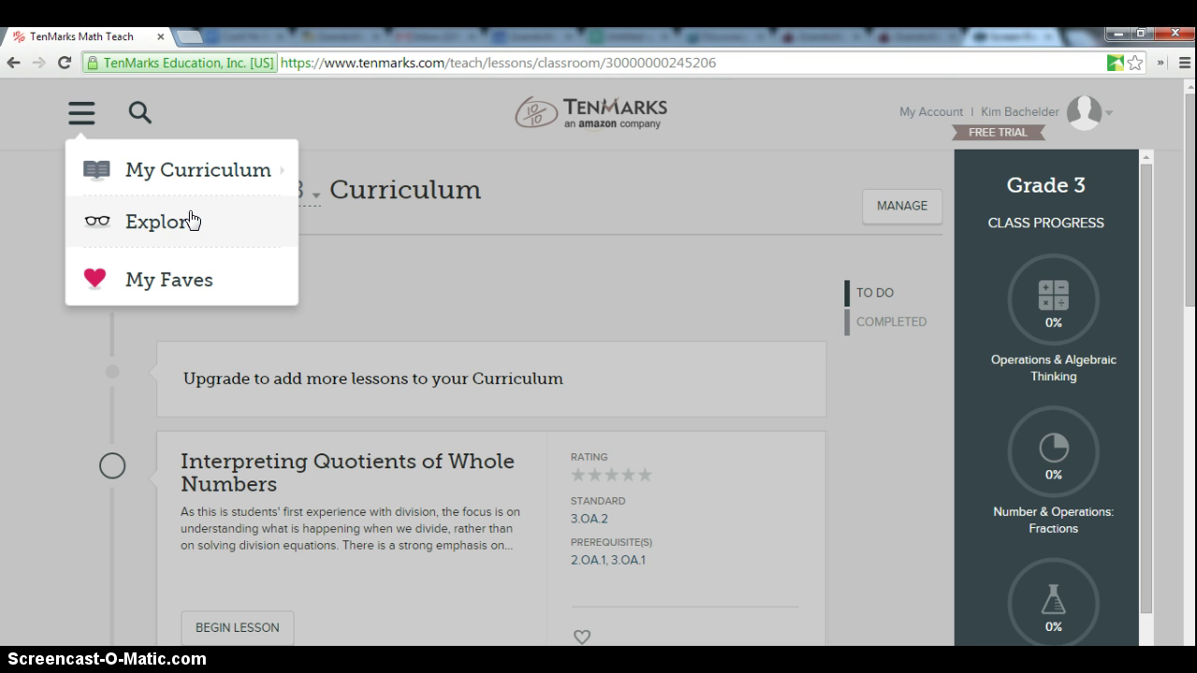
click(187, 218)
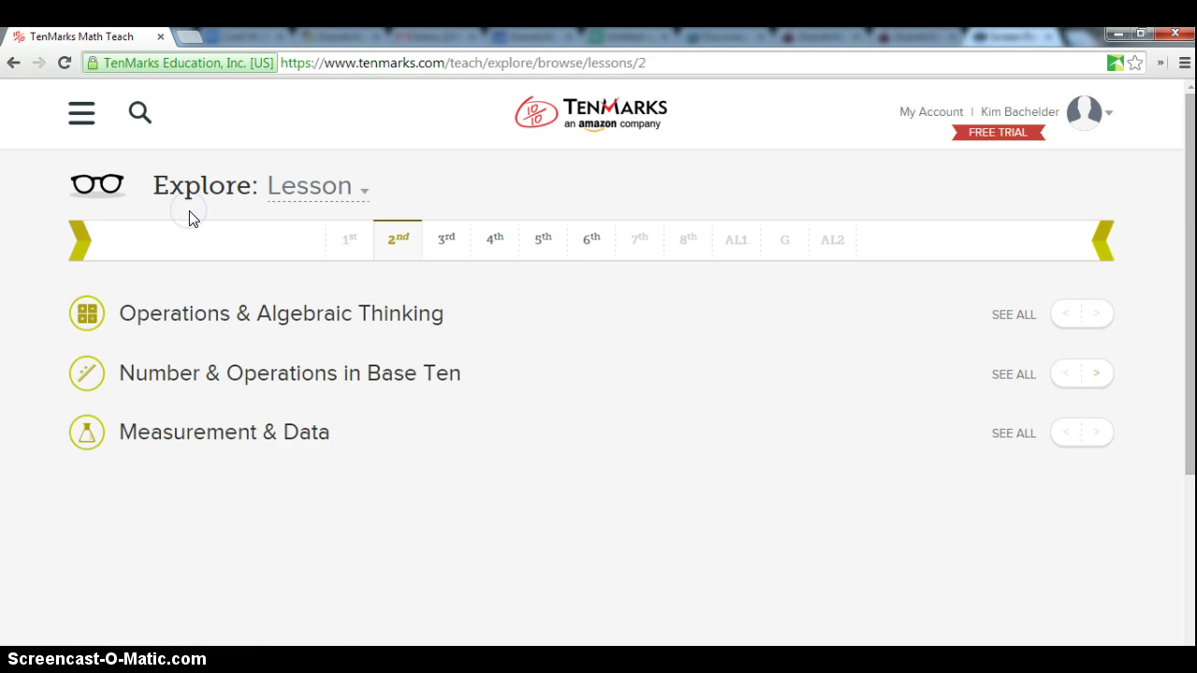
click(101, 177)
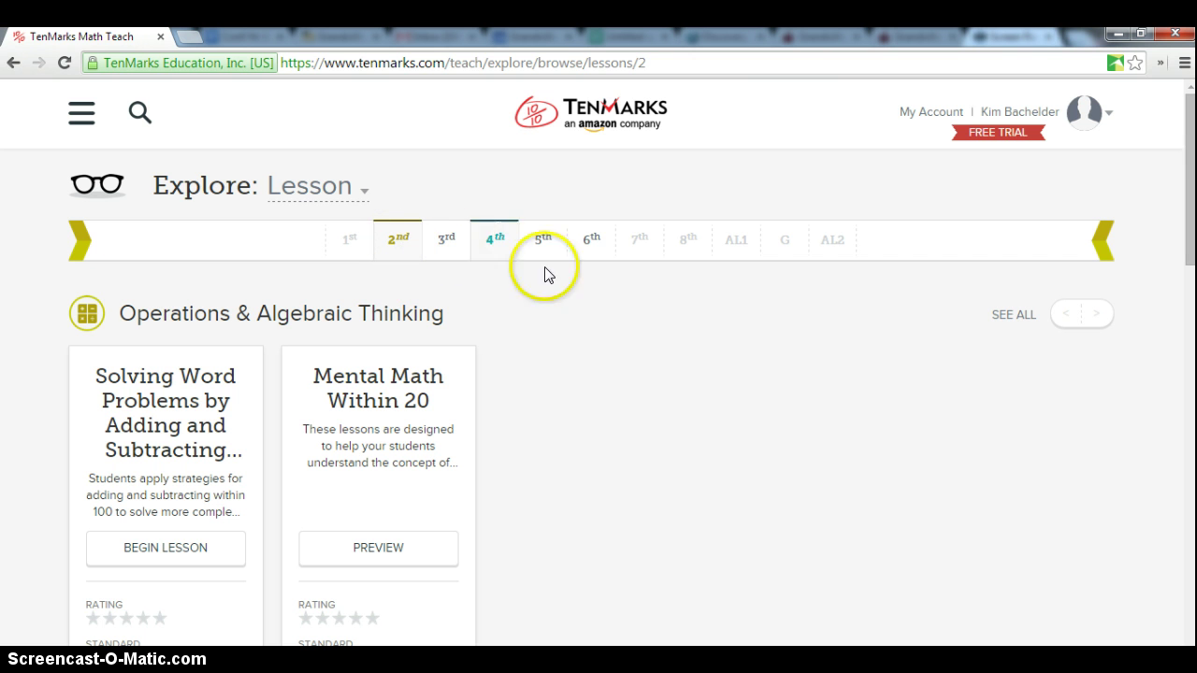
click(368, 186)
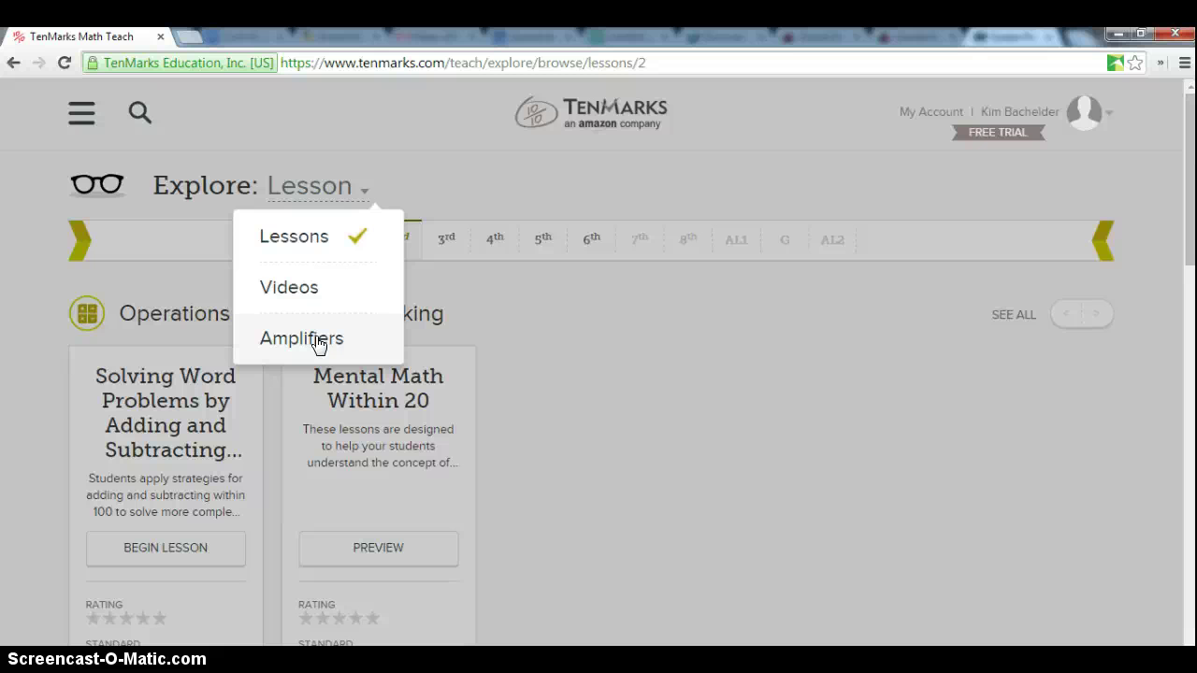
Step: Switch Explore to Videos and scroll through the 2nd-grade video cards
click(297, 295)
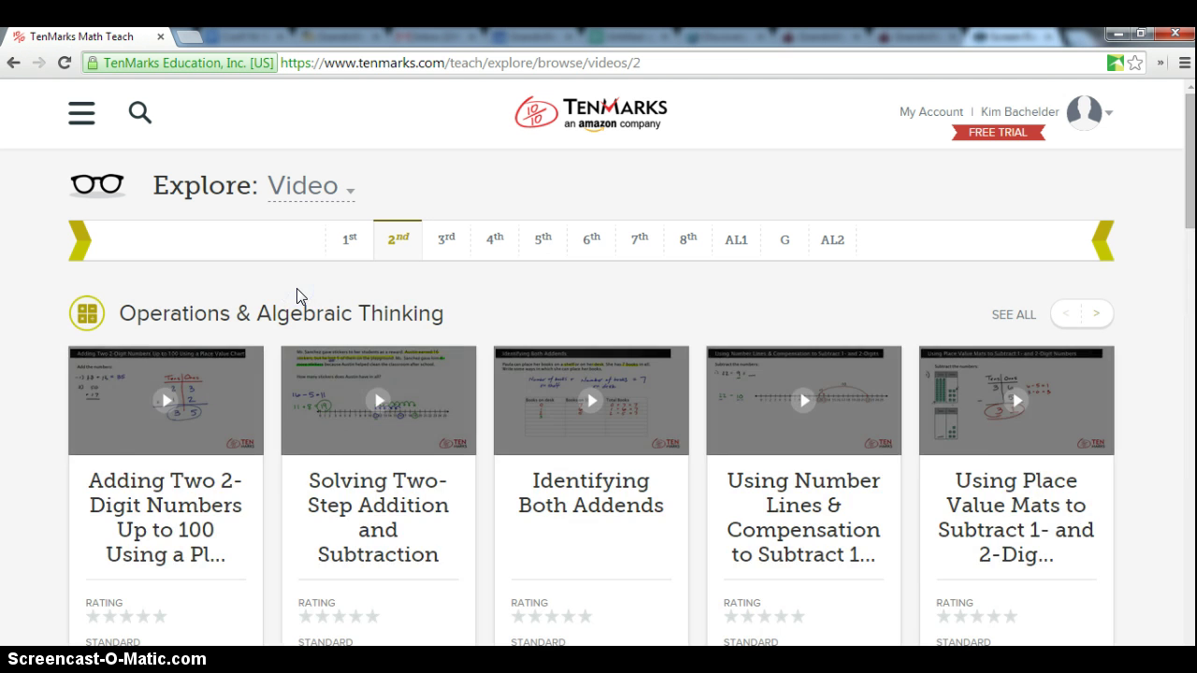
scroll(298, 295, down, 3)
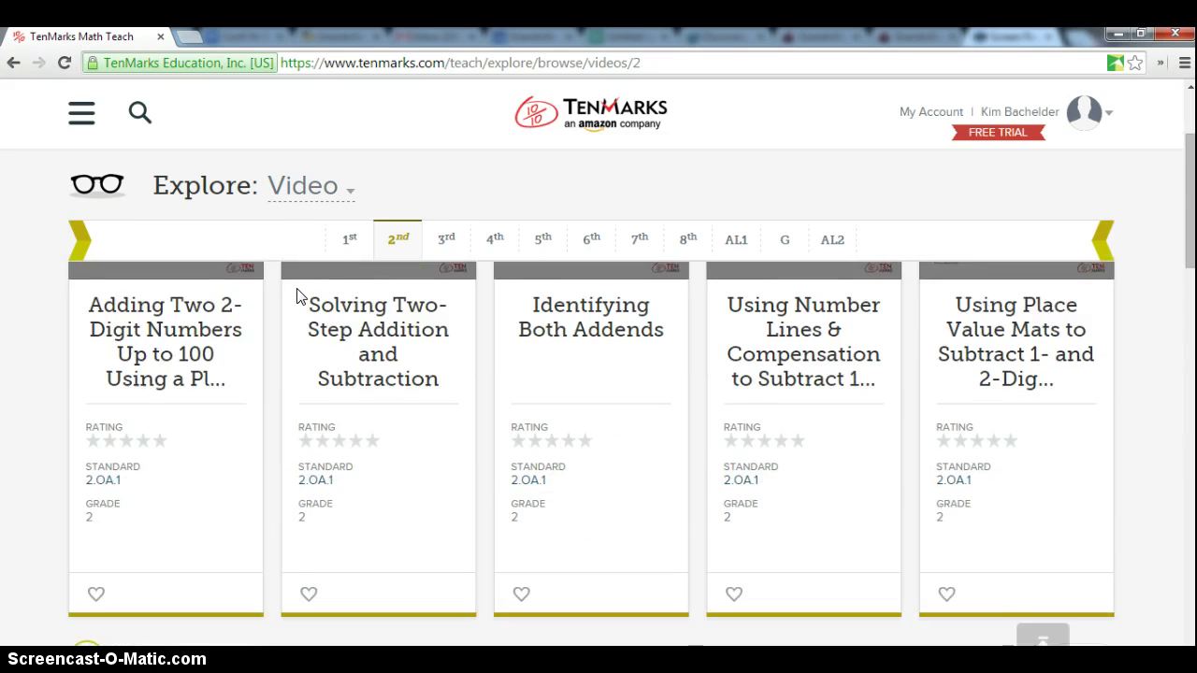
scroll(295, 295, down, 2)
scroll(292, 295, down, 1)
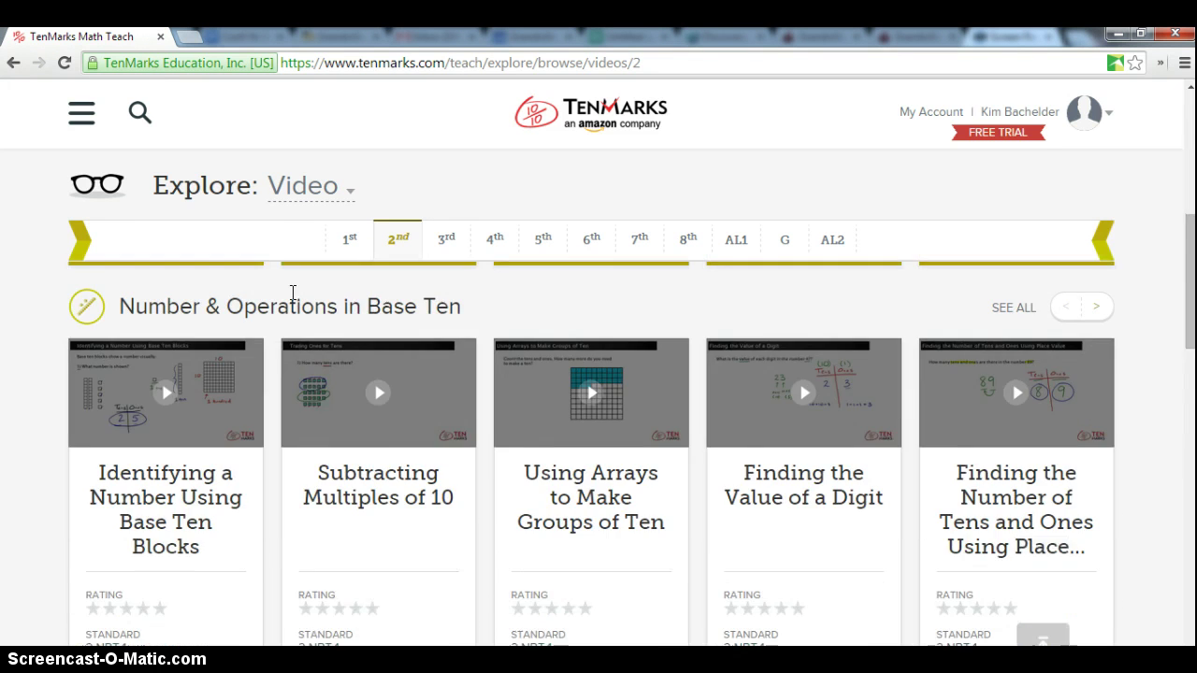
scroll(291, 296, down, 2)
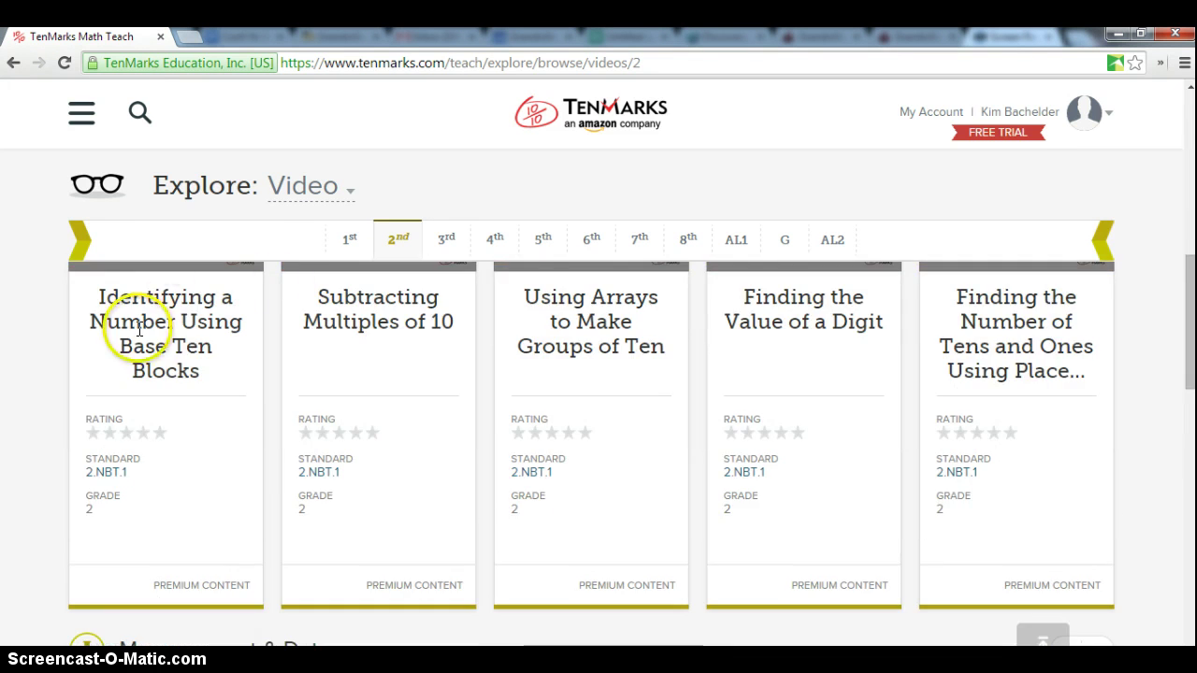
Step: Switch Explore to Amplifiers and scroll down to the Measurement & Data amplifiers
click(318, 198)
click(302, 333)
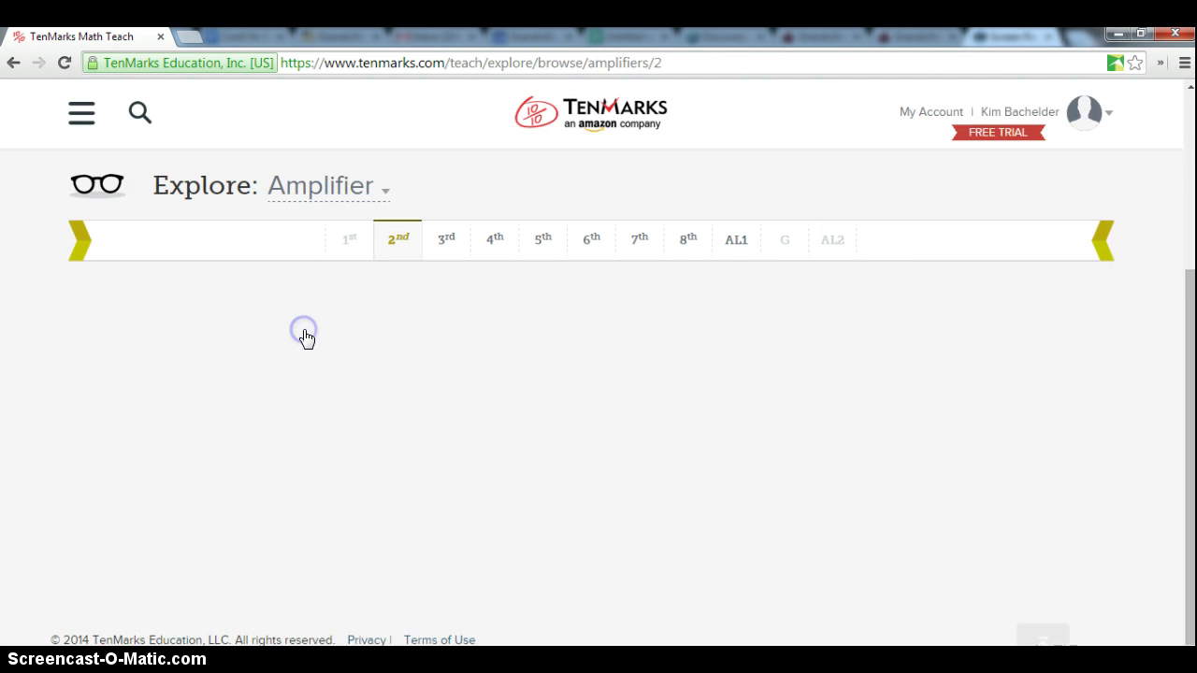
scroll(274, 404, down, 4)
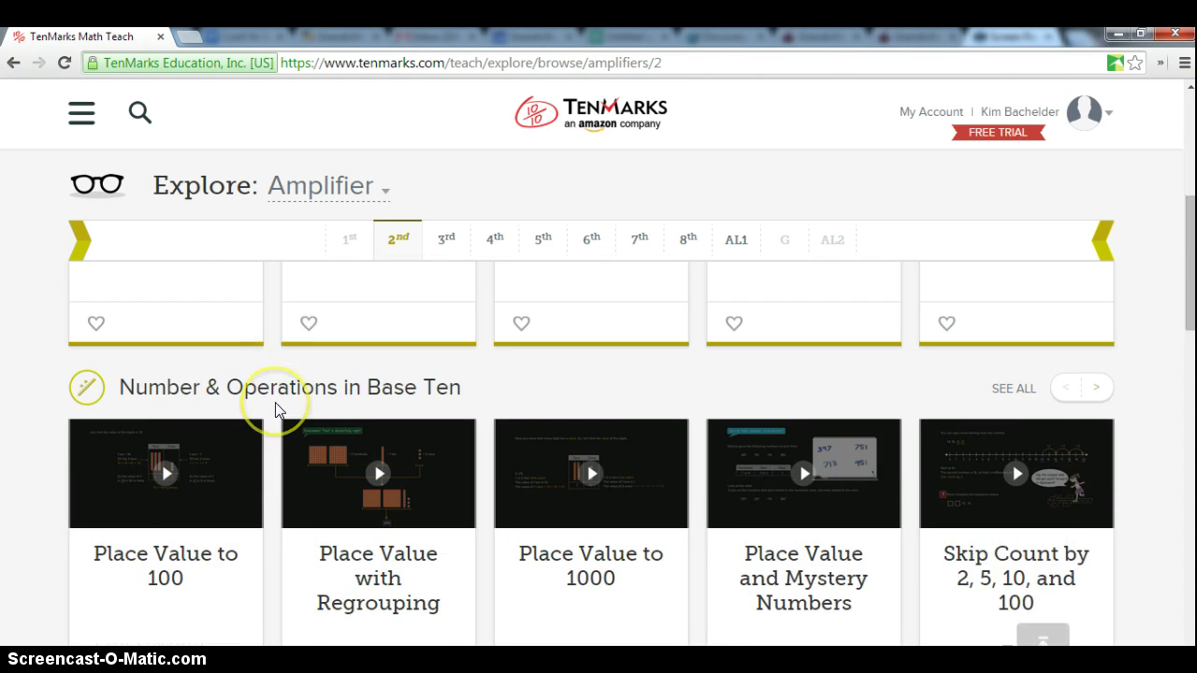
scroll(275, 411, down, 4)
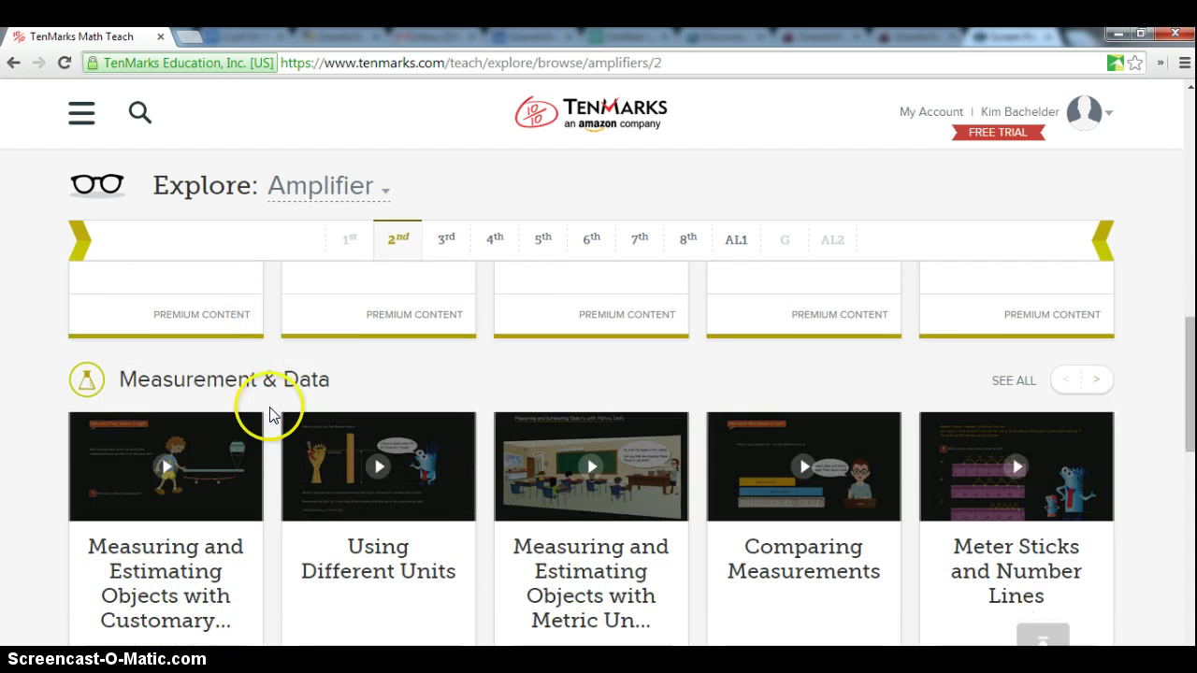
Step: Show the navigation menu's My Curriculum submenu with Grade 3, Grade 4 and Grade 5
click(83, 113)
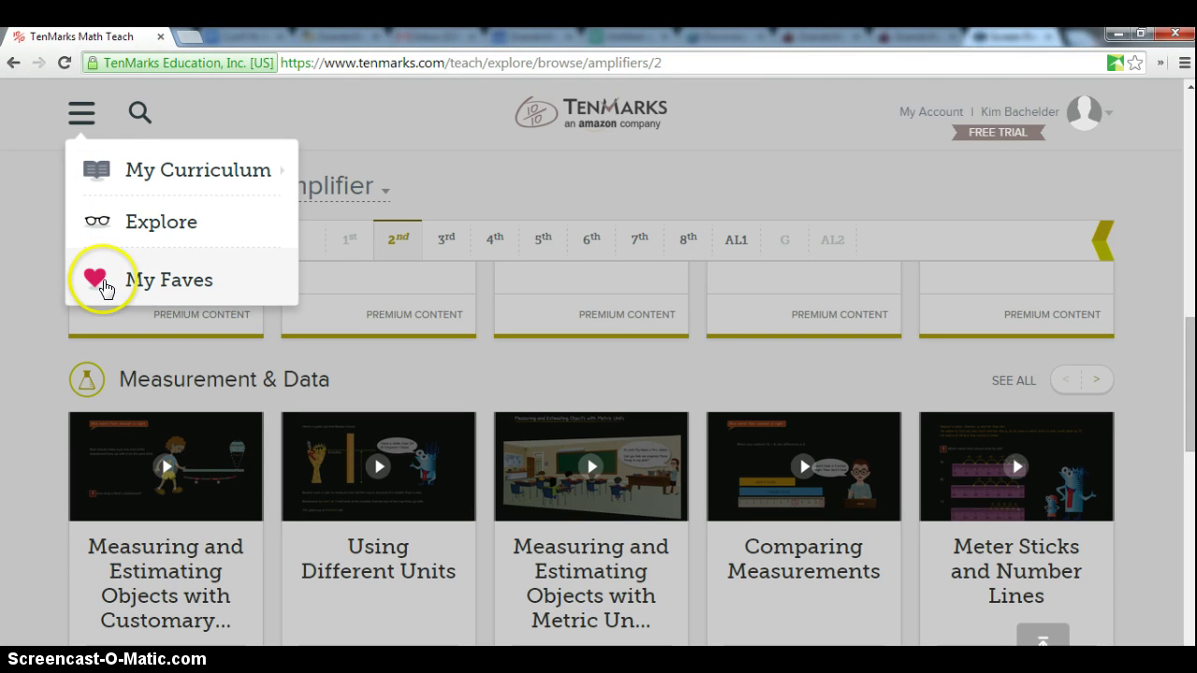
scroll(107, 287, up, 2)
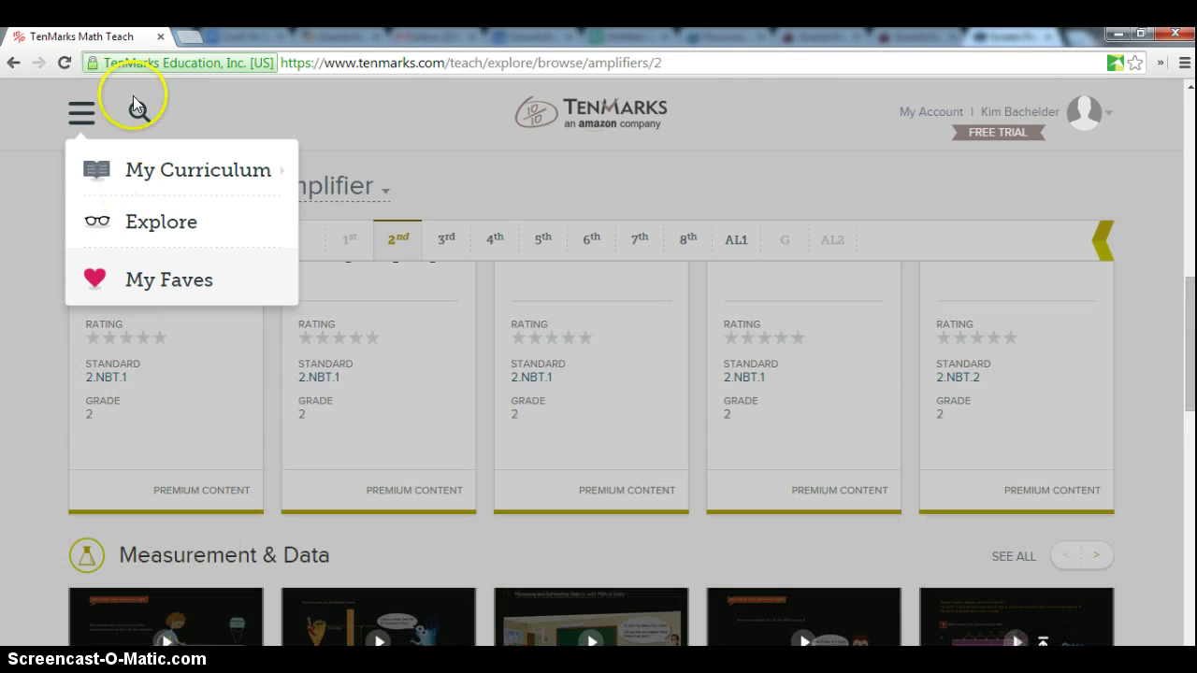
click(80, 114)
click(78, 118)
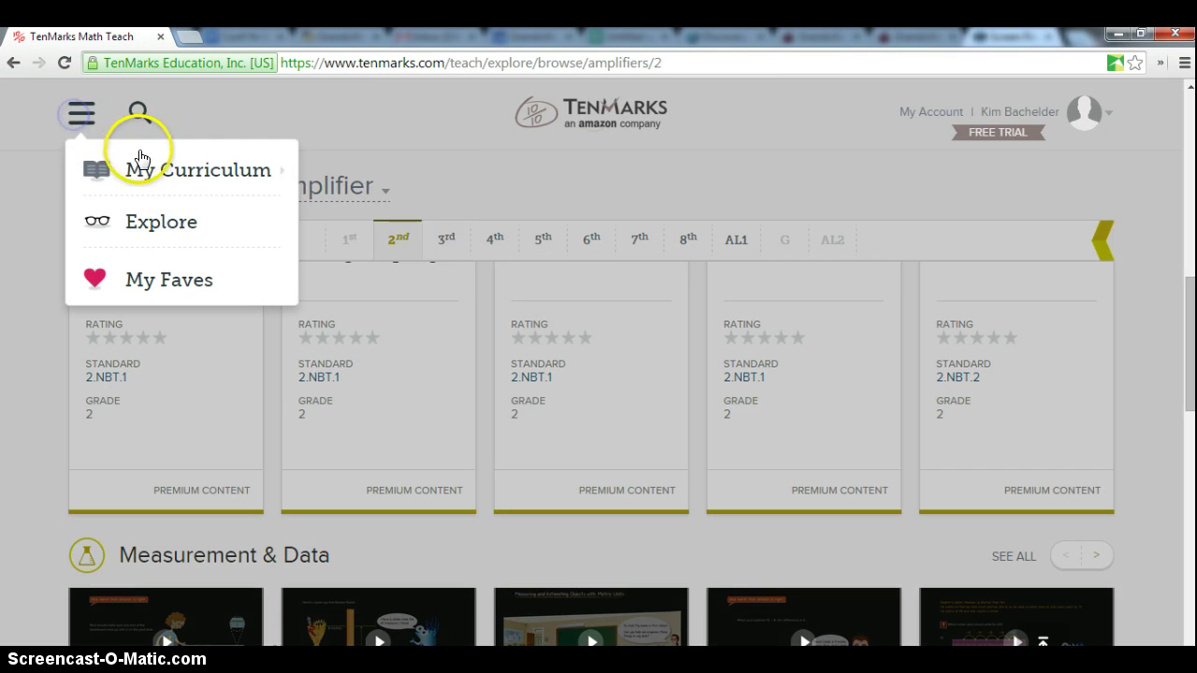
click(256, 172)
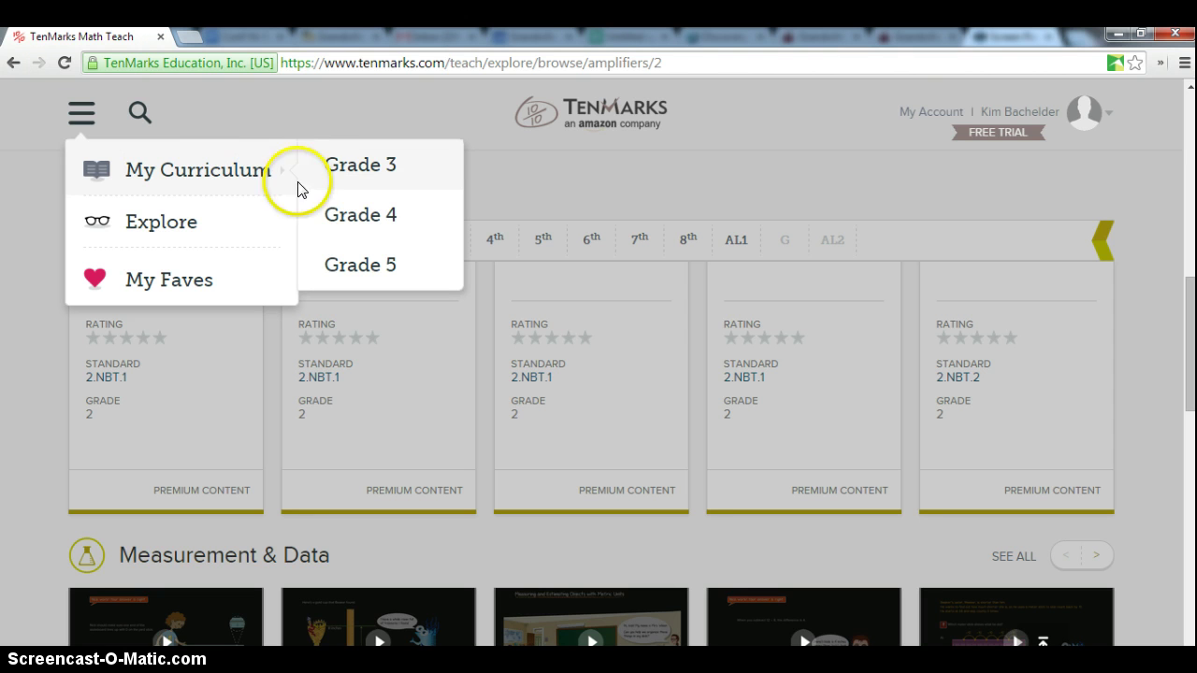